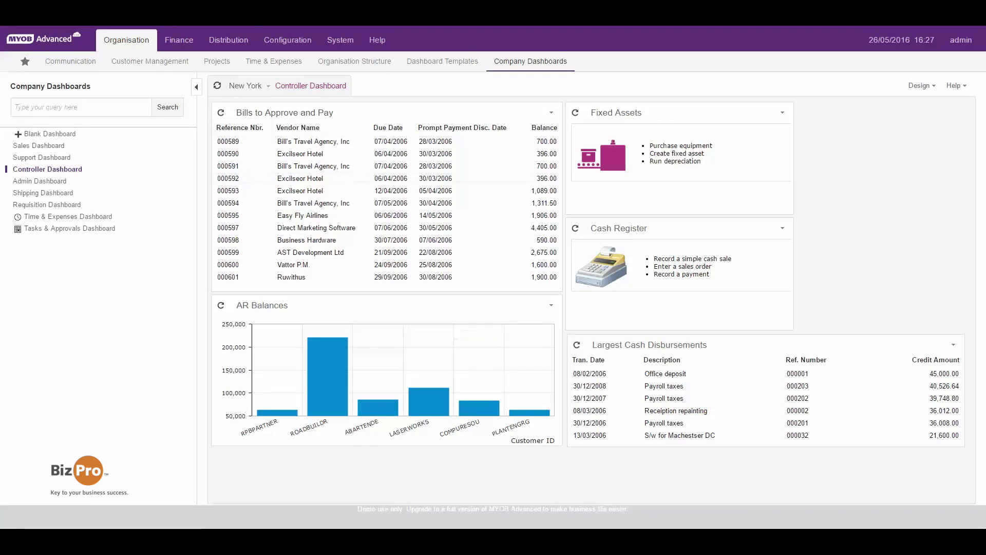
- Start a new purchase request under Distribution > Purchase Requisitions > Requests
click(228, 40)
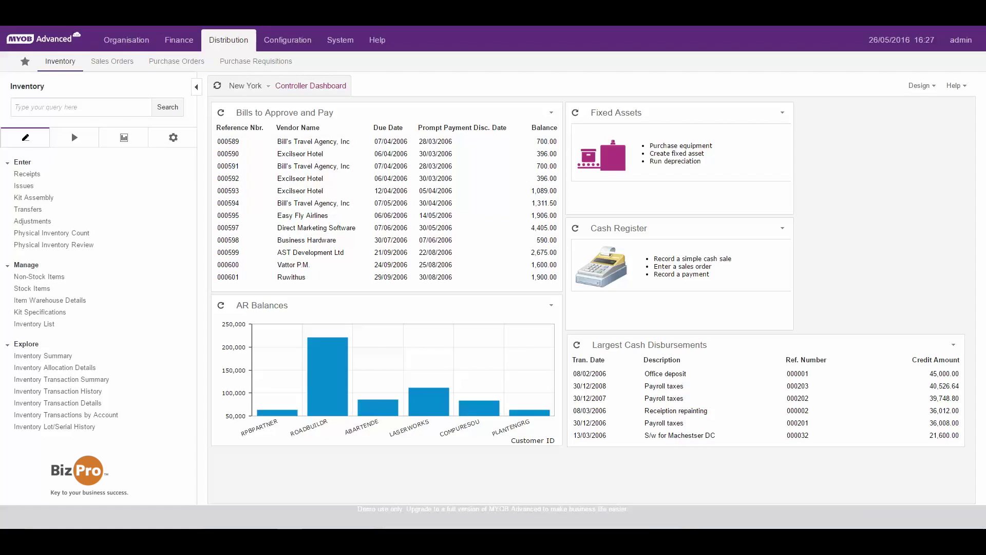
click(256, 61)
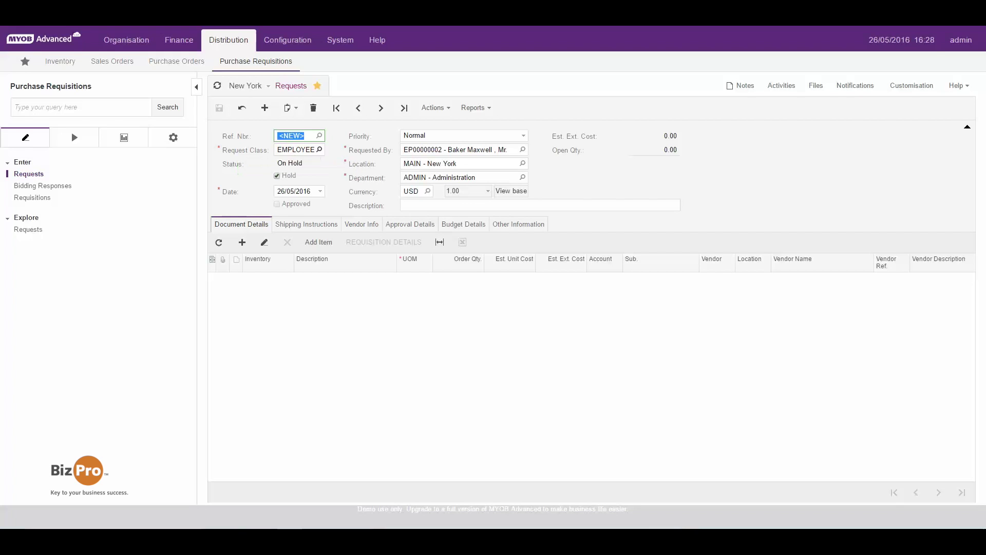
- Apply request class EMPLOYEE01 and enter the description 'Travel for project'
click(319, 149)
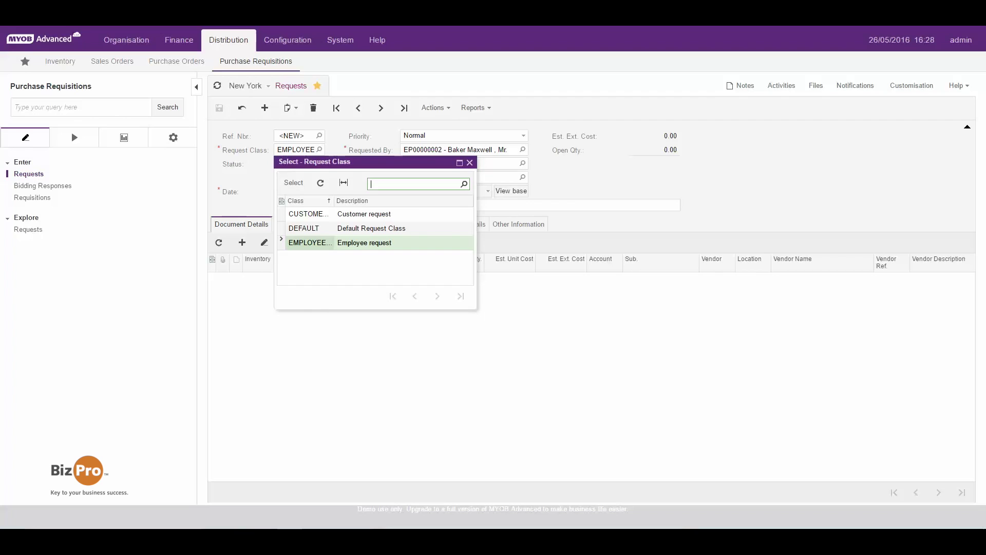
key(Return)
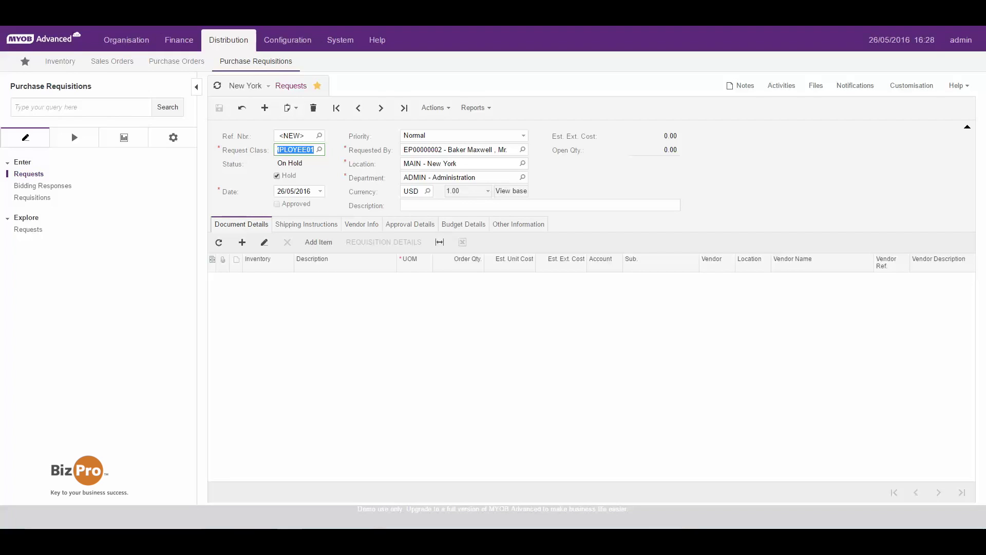
click(540, 205)
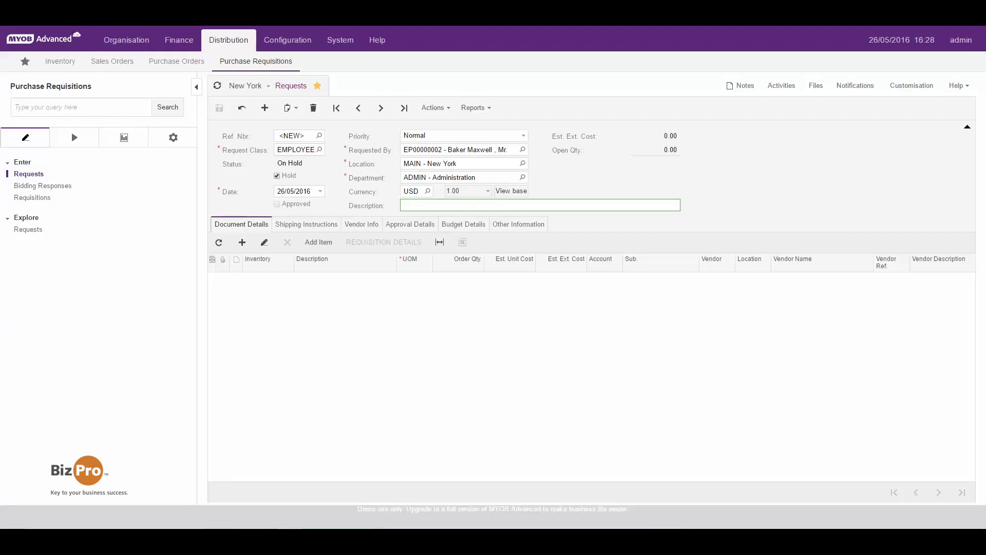
text(Travel for project)
- Add an ACCOMOD hotel line with quantity 2 at unit cost 200
click(242, 242)
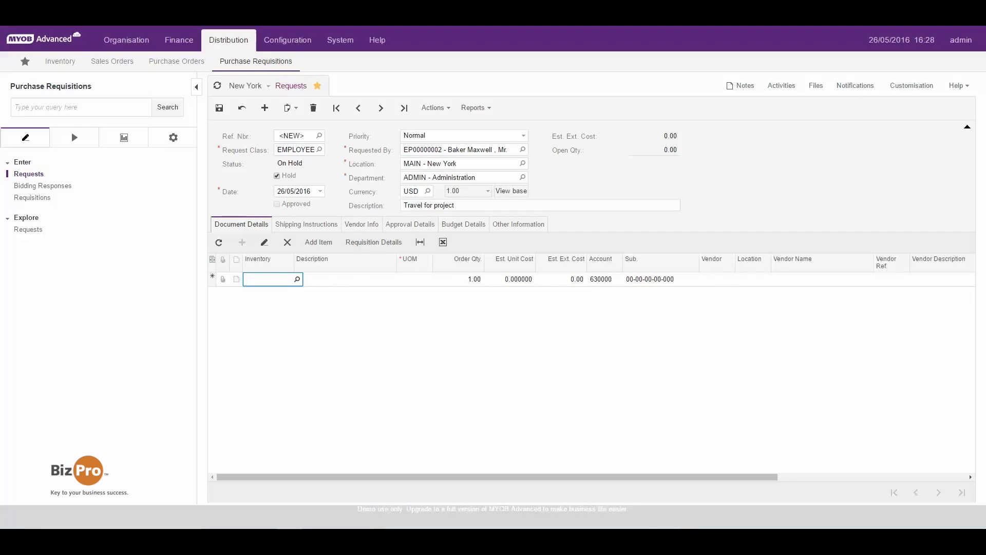
key(F3)
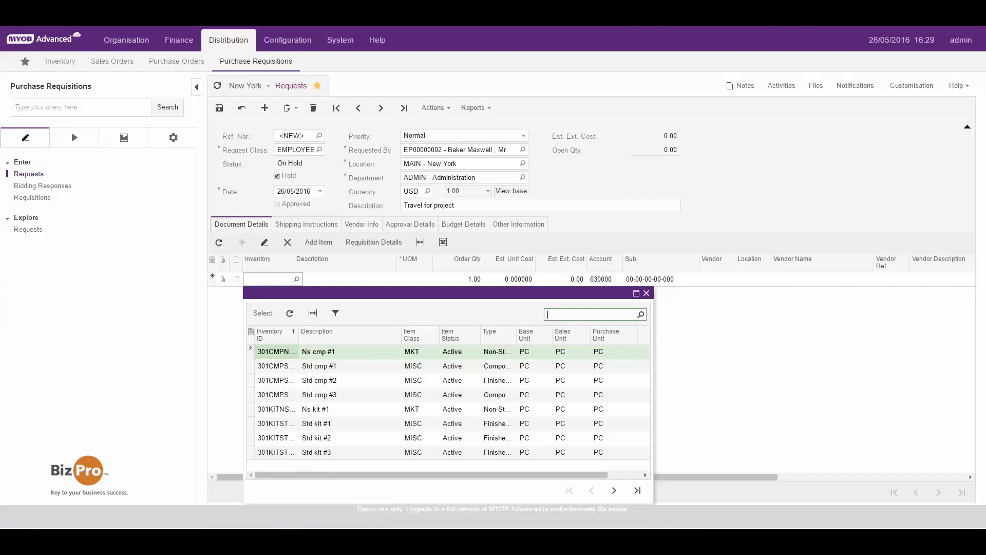
click(614, 490)
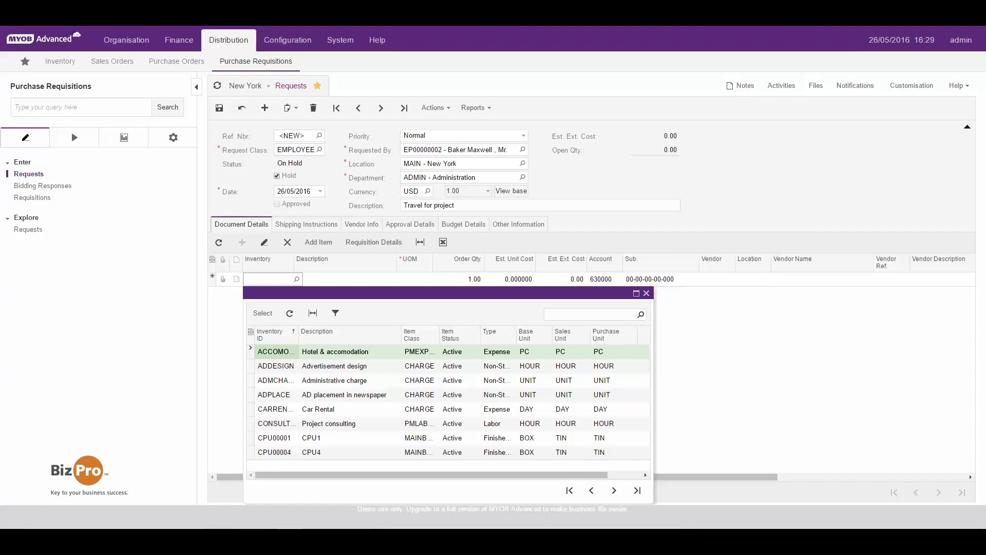
key(Return)
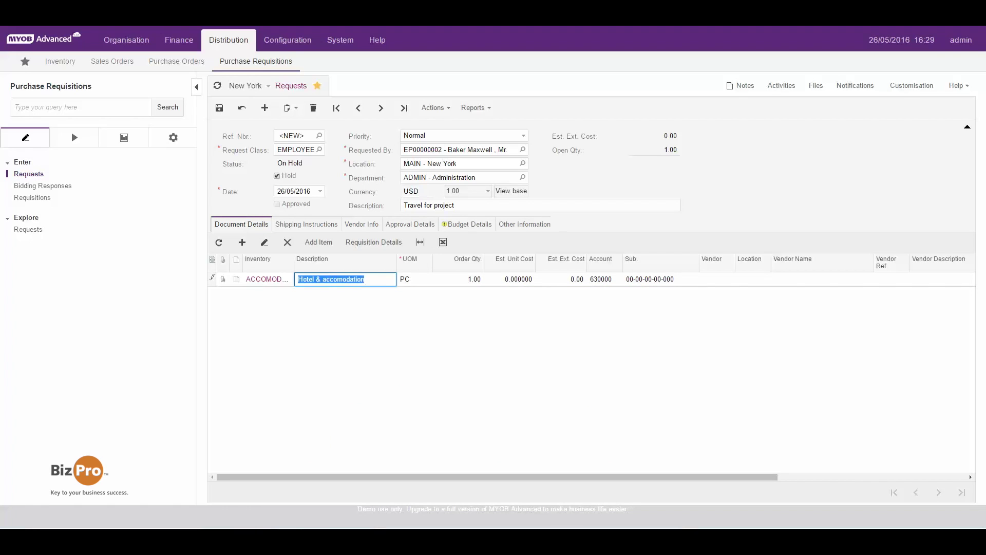
key(Tab)
key(Tab)
text(2)
key(Tab)
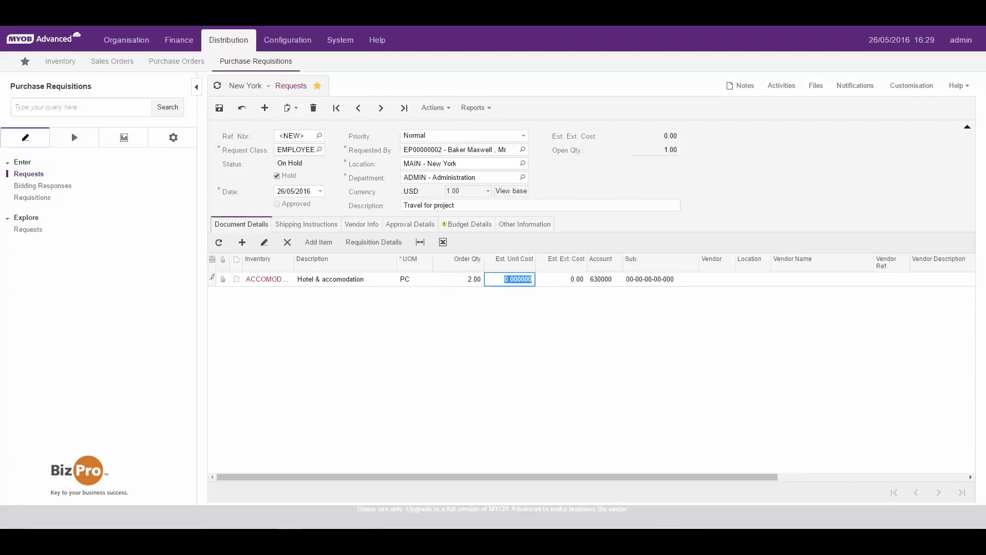
text(200)
key(Tab)
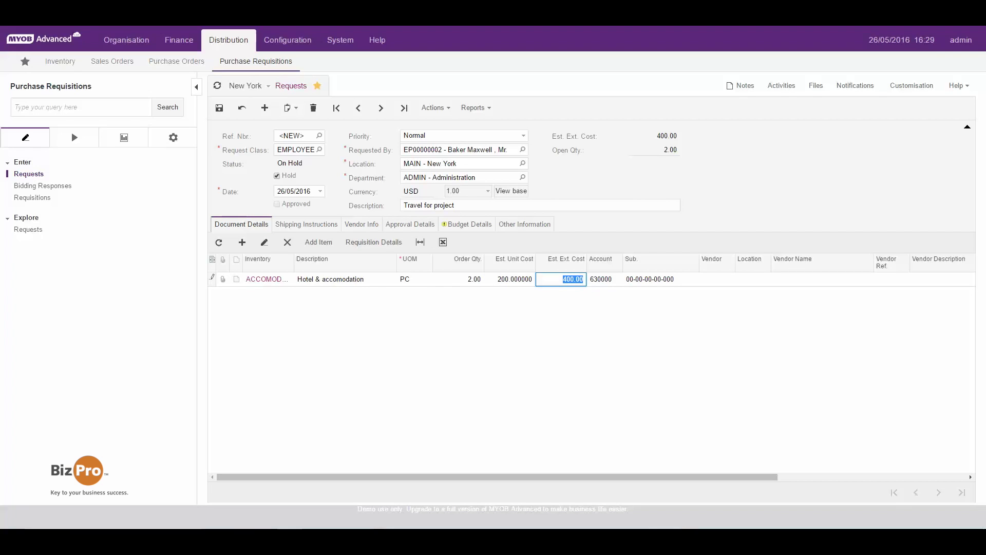
- Add a CARRENTAL line with quantity 2 at unit cost 100
click(242, 242)
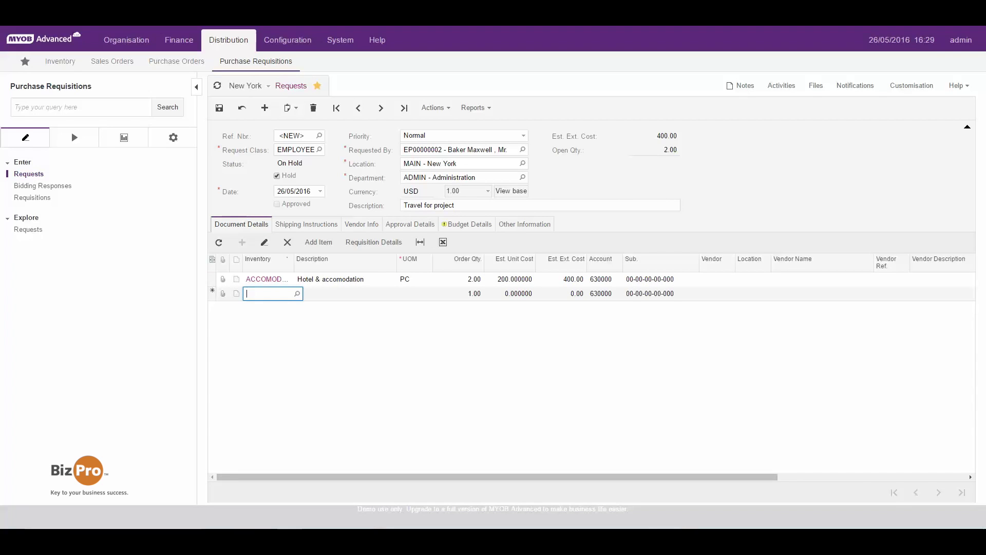
click(296, 293)
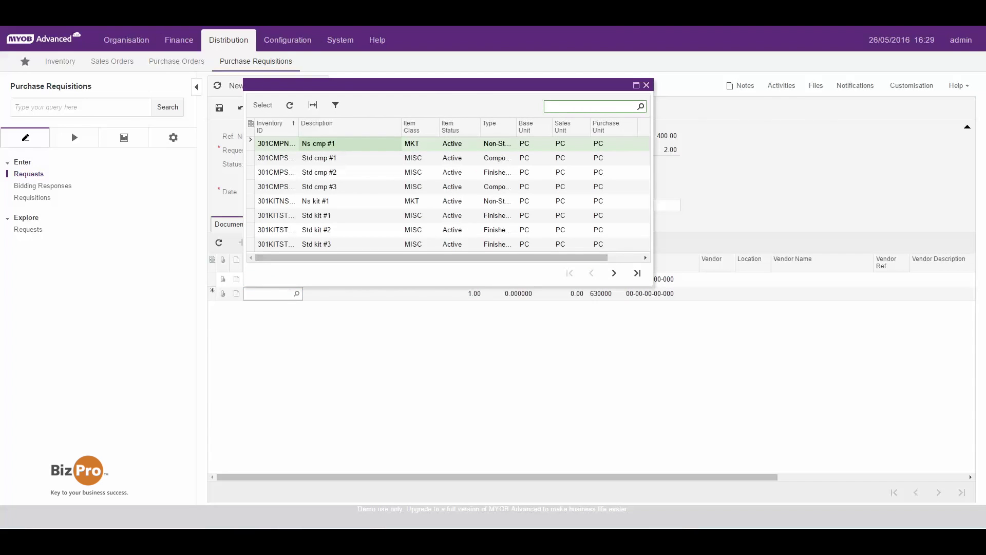
click(614, 273)
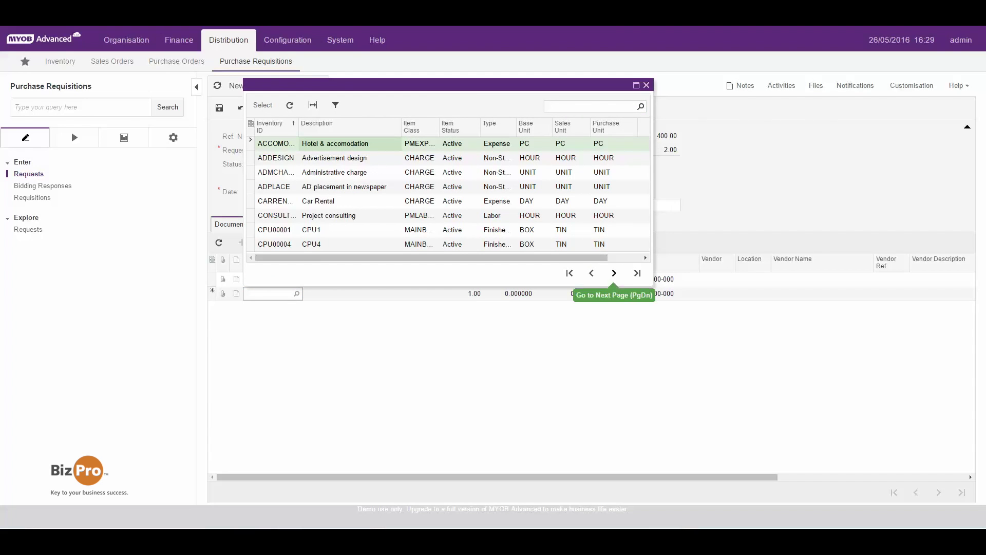
double_click(274, 201)
key(Tab)
key(Tab)
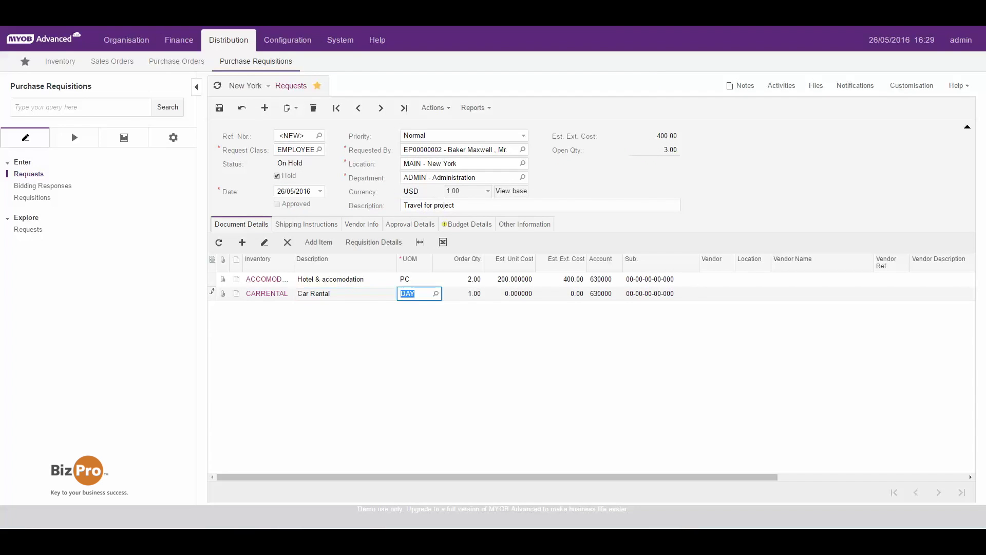
text(2)
key(Tab)
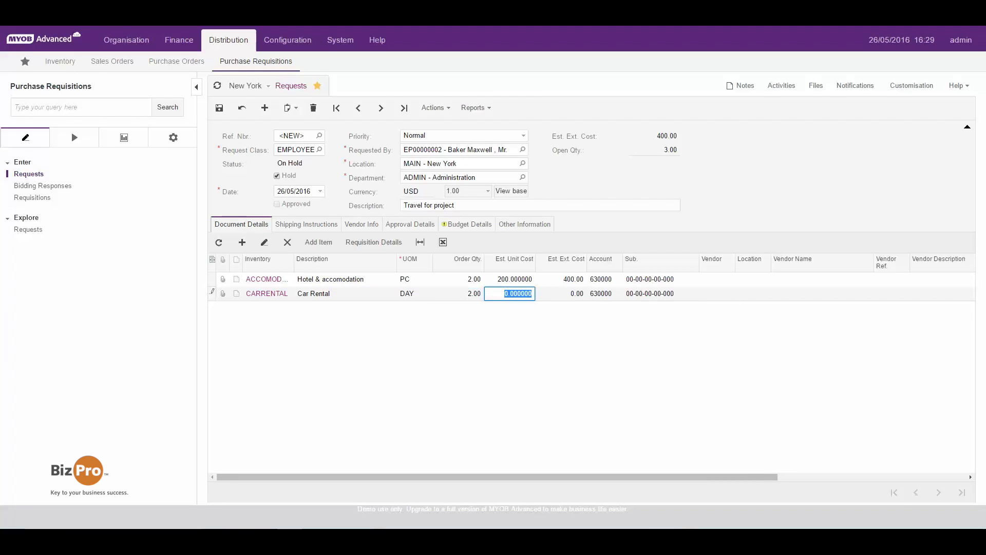
text(100)
key(Tab)
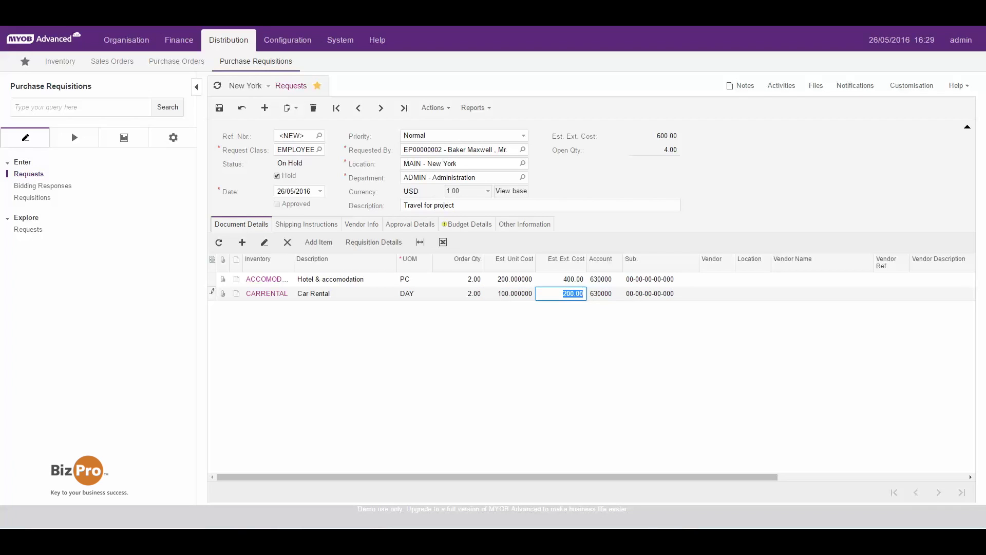
click(237, 279)
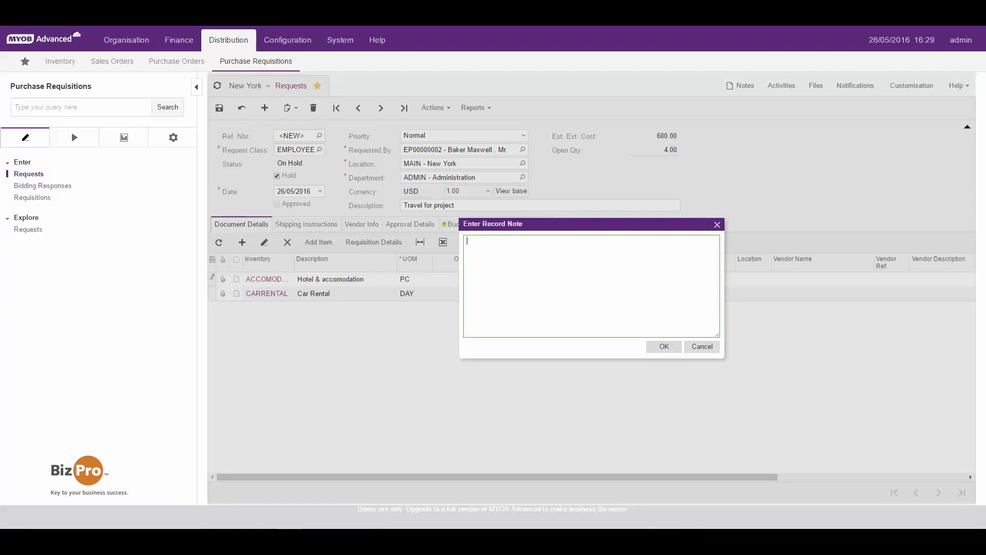
- Add the note 'Please I only stay at 5 star or better' to the hotel line
text(Please I only stay at 5 star or better.)
click(664, 346)
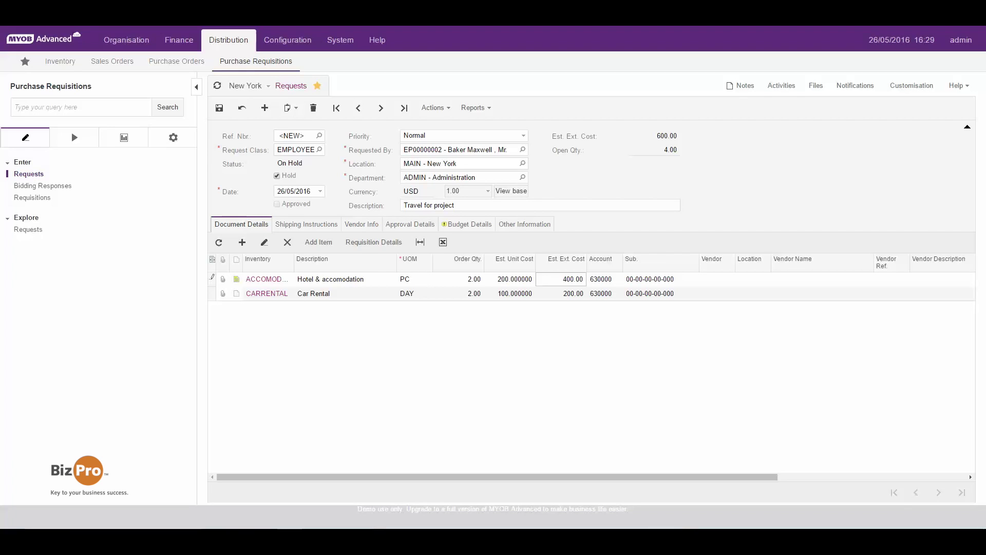
- Take the request off hold and review its Budget Details and Approval Details
click(277, 176)
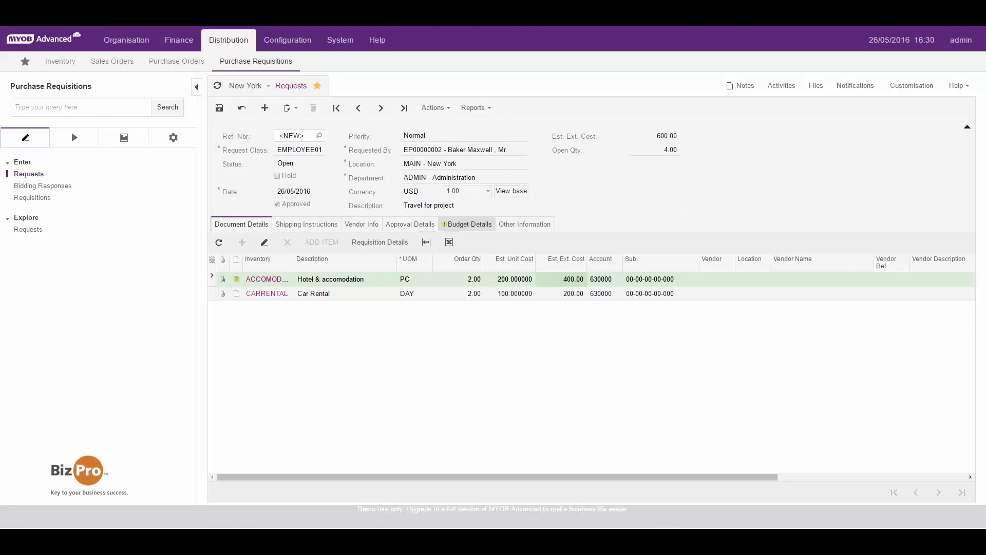
click(467, 223)
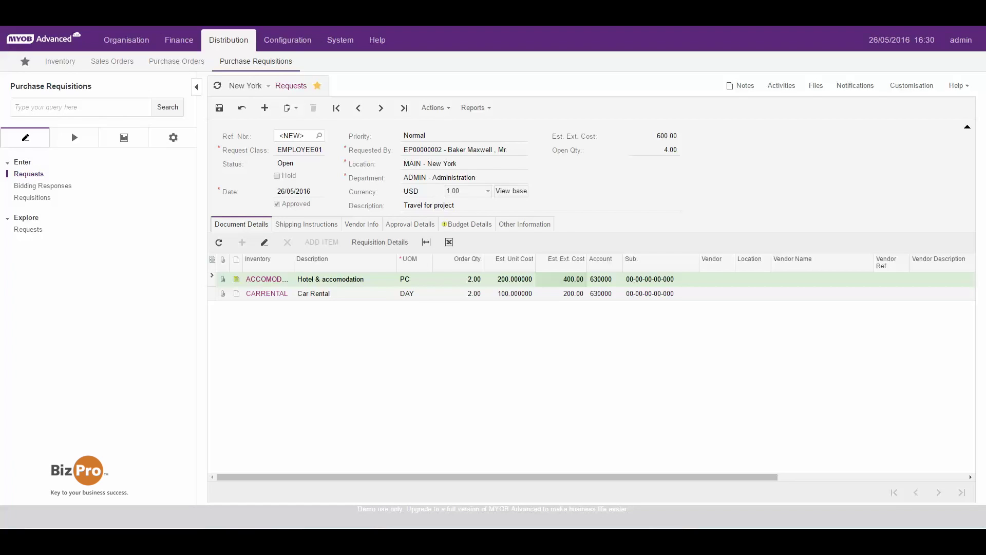
click(410, 224)
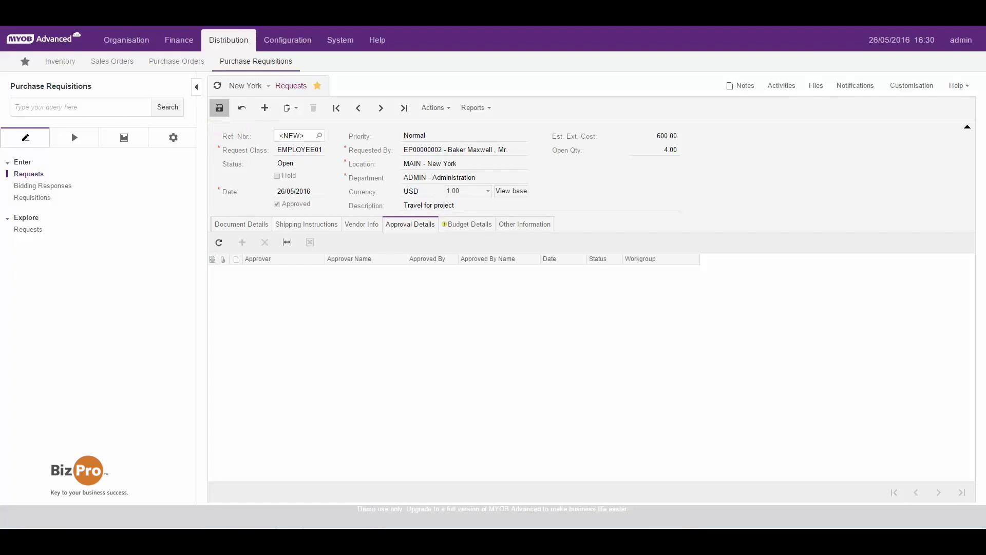
- Save request 0000019, then pull its Hotel and Car Rental lines into a new requisition
click(219, 107)
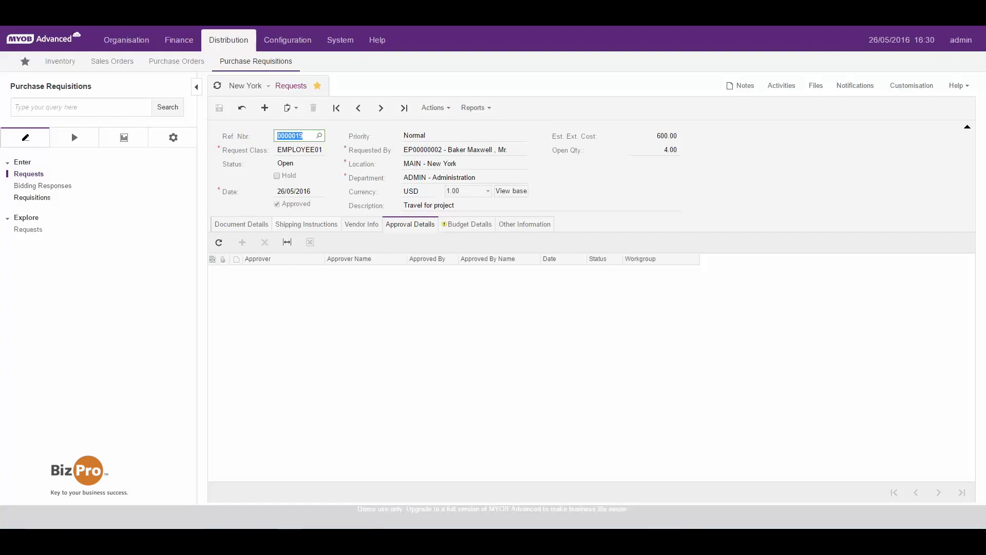
click(34, 197)
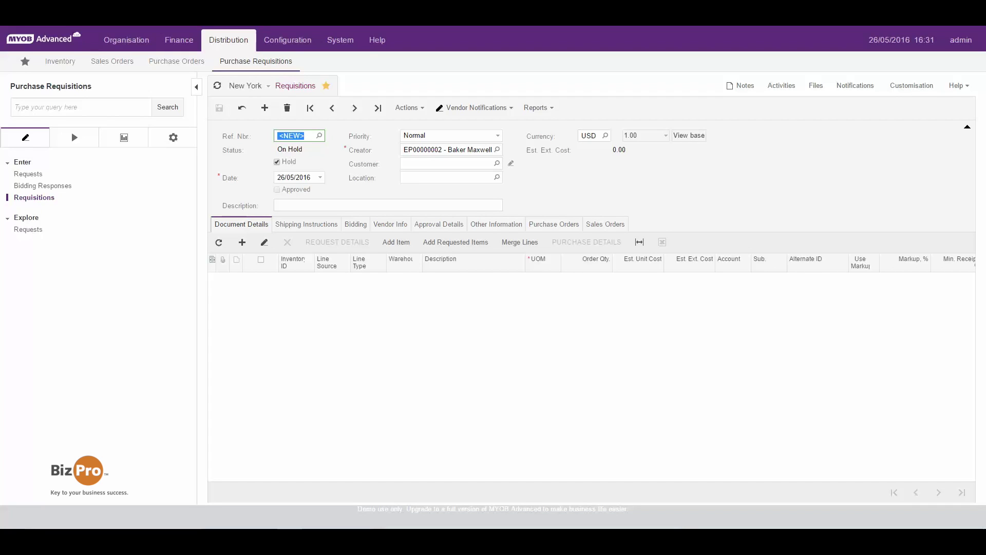
click(456, 242)
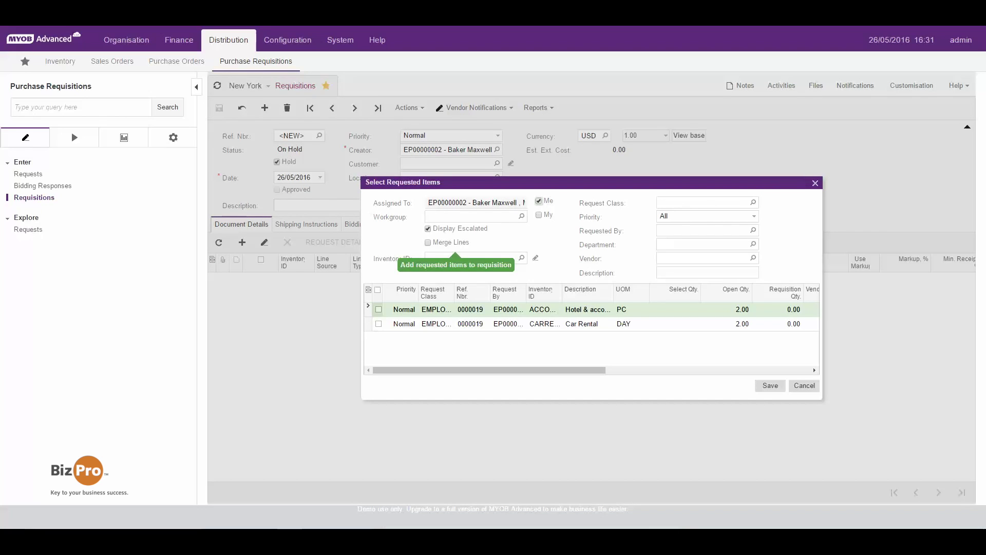
click(378, 289)
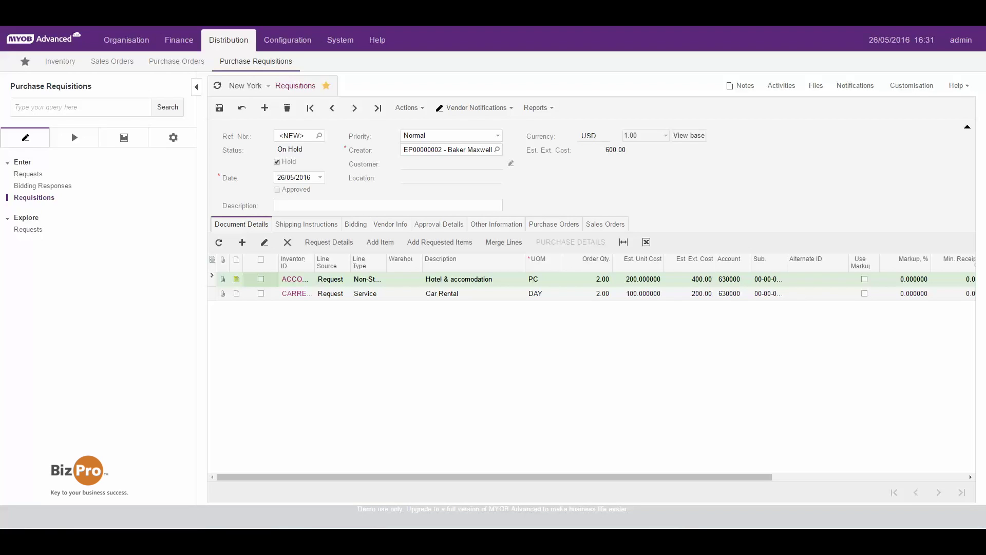
- Add Arktak Networks at location MAIN as a bidding vendor and save the requisition
click(390, 224)
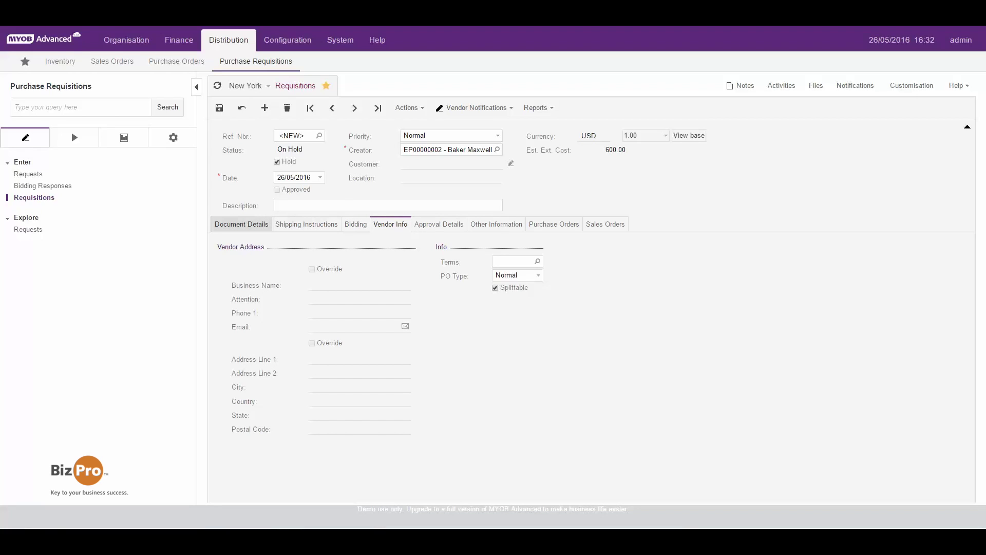
click(356, 224)
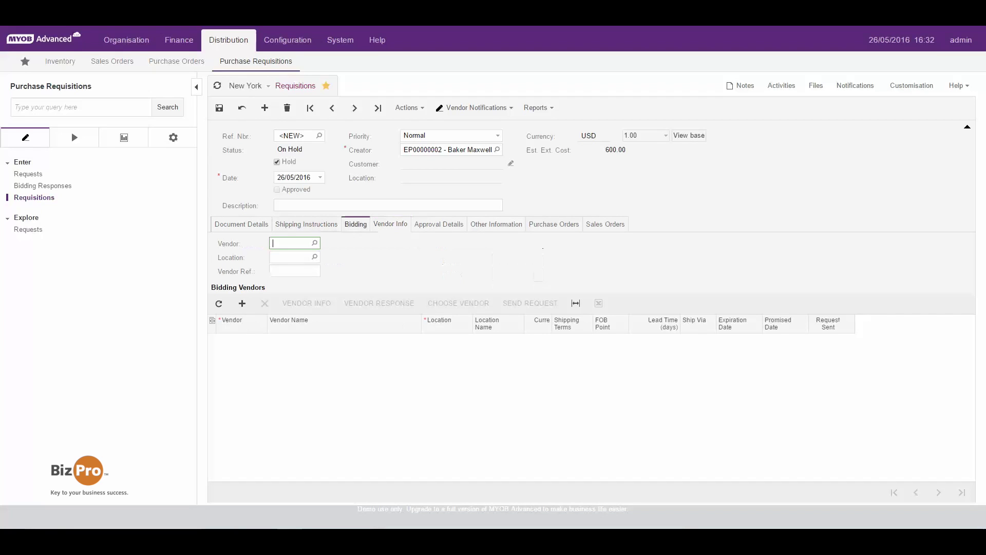
click(242, 303)
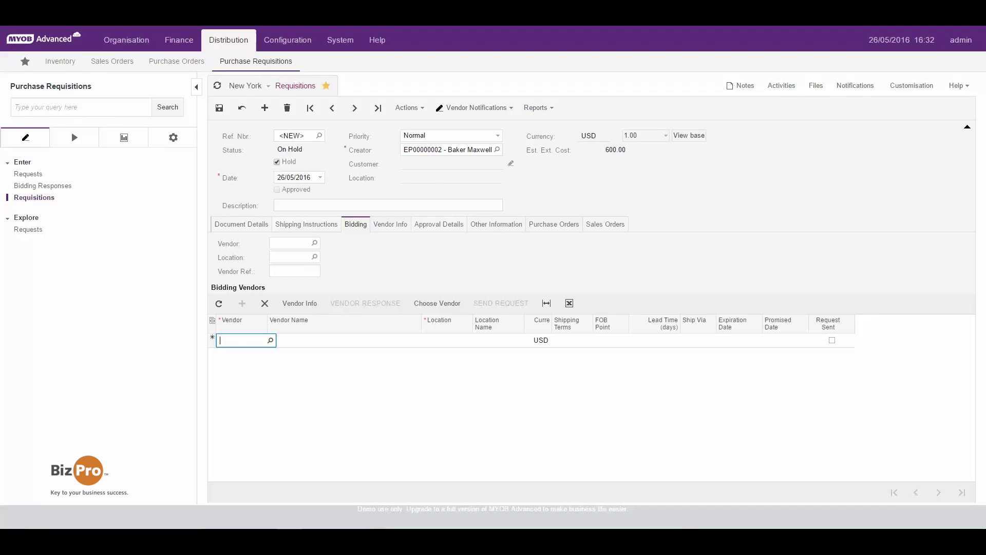
key(F3)
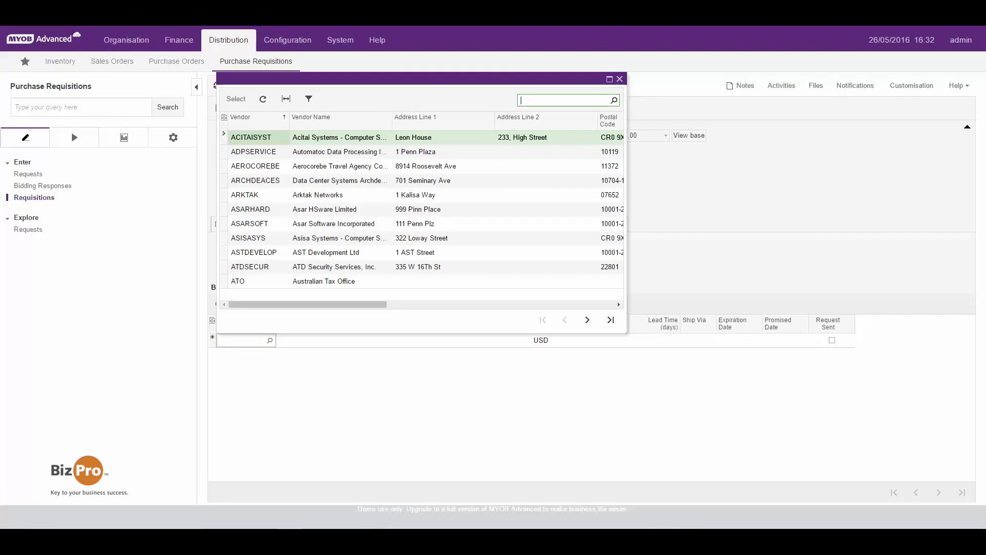
key(Down)
key(Down)
key(Down)
key(Down)
key(Return)
key(Tab)
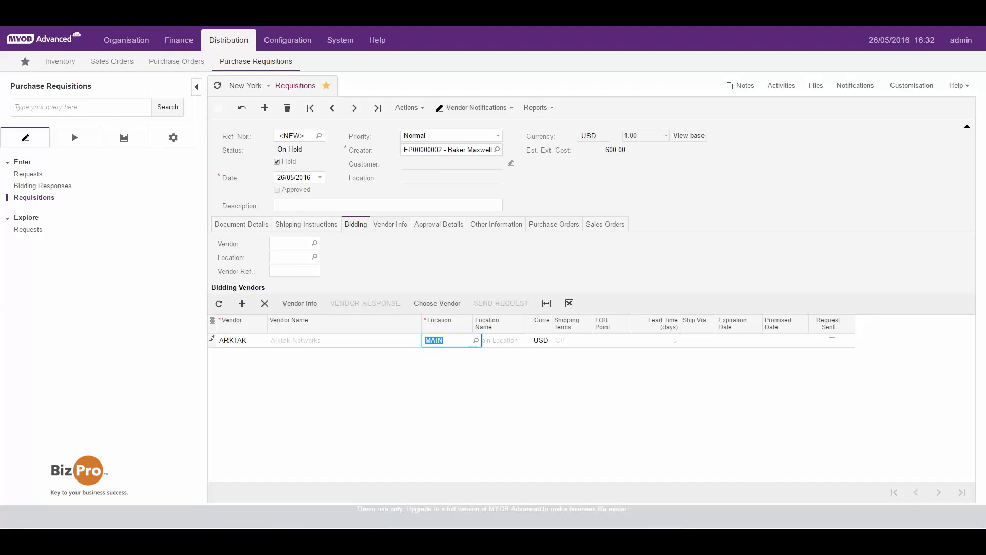
key(ctrl+s)
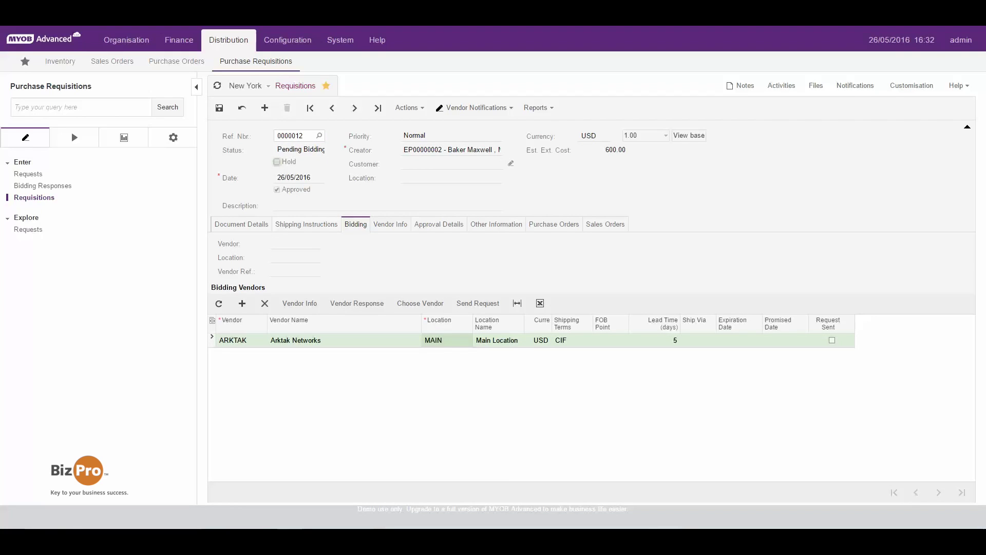
- Check the vendor notification options and choose Arktak Networks as the requisition's vendor
click(476, 108)
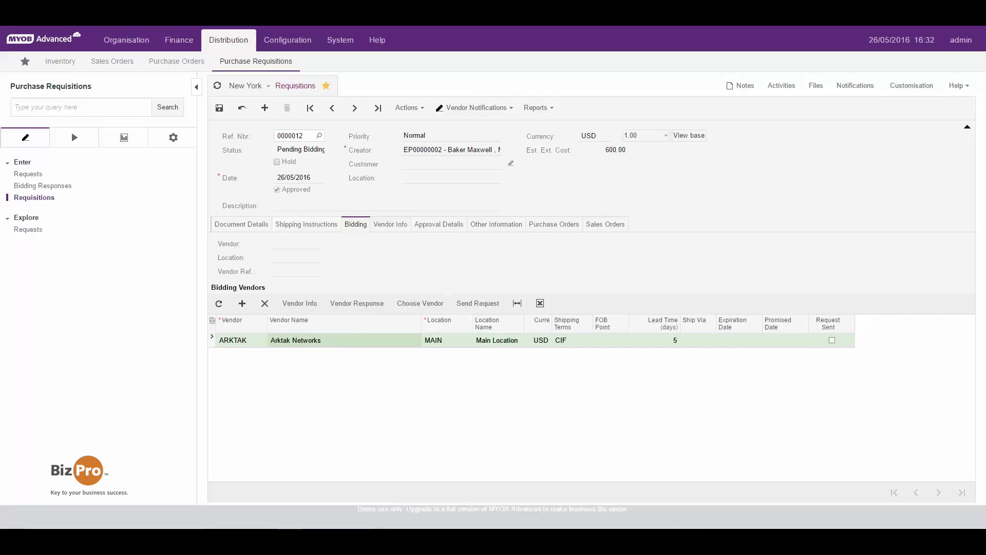
click(421, 303)
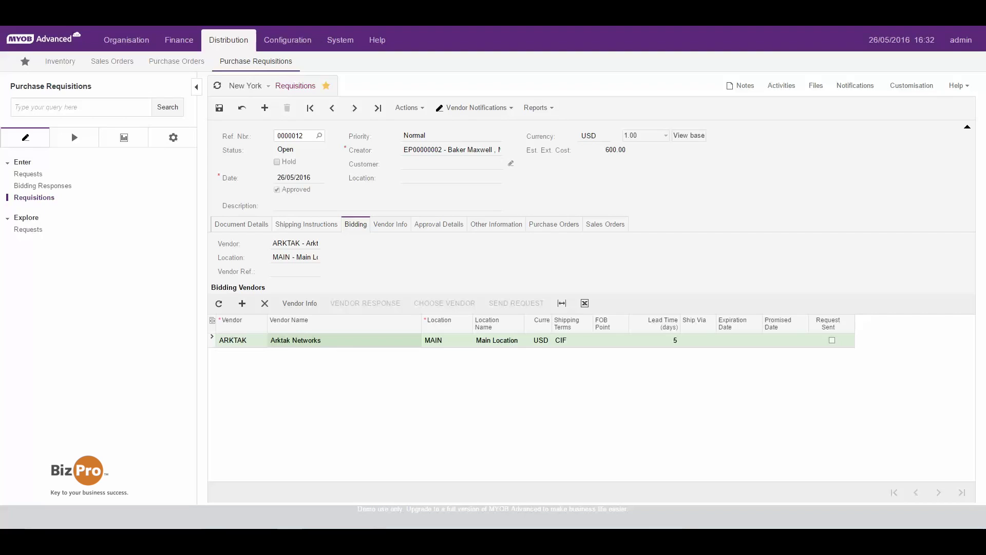
- Attempt to create purchase orders and dismiss the missing-required-fields error
click(554, 224)
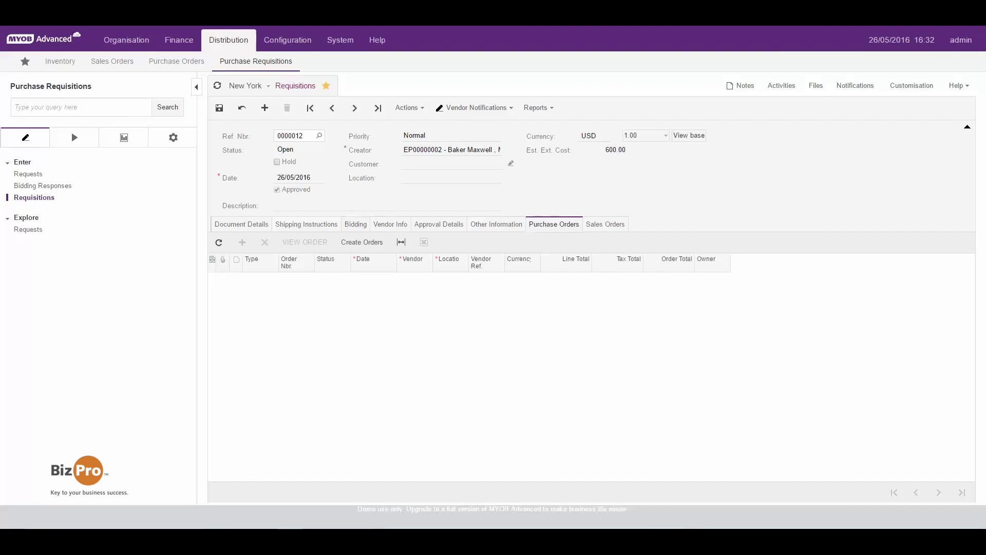
click(362, 242)
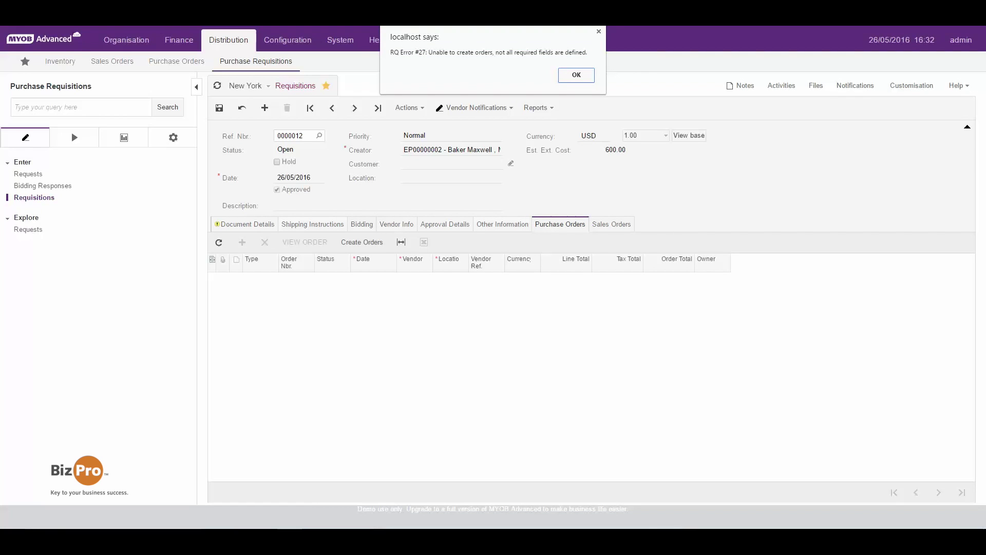
key(Return)
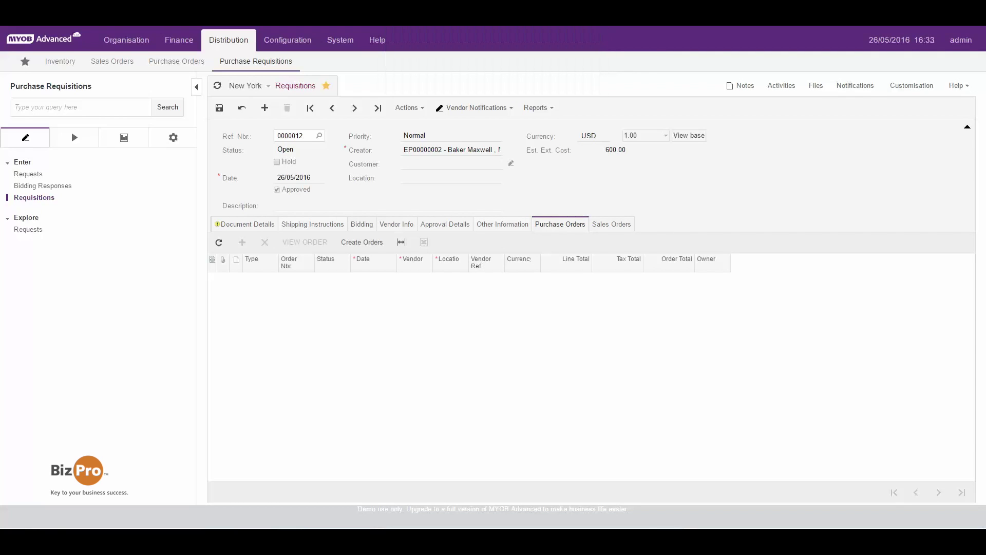
click(245, 224)
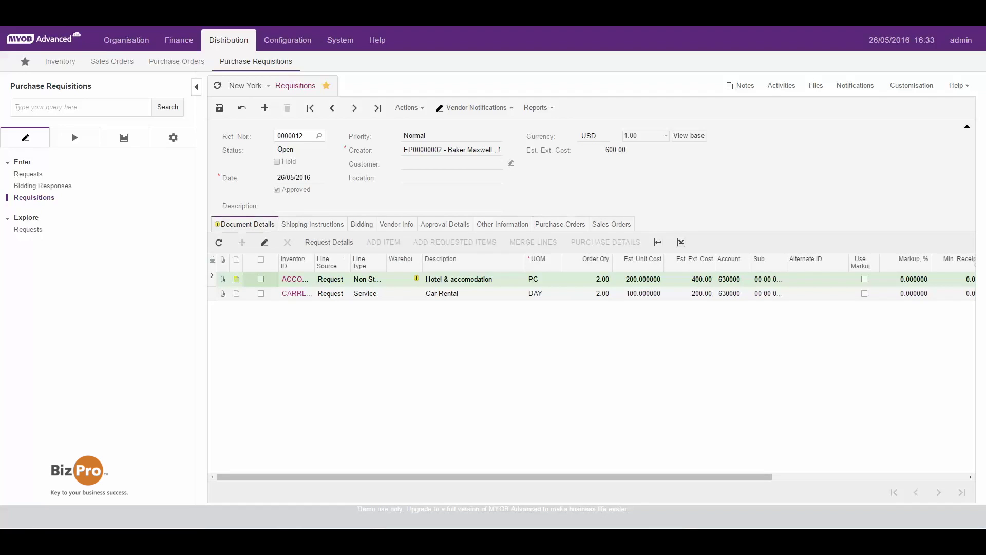
- Set warehouse OUTSOURCE on the hotel line and RESALE on the Car Rental line
click(406, 279)
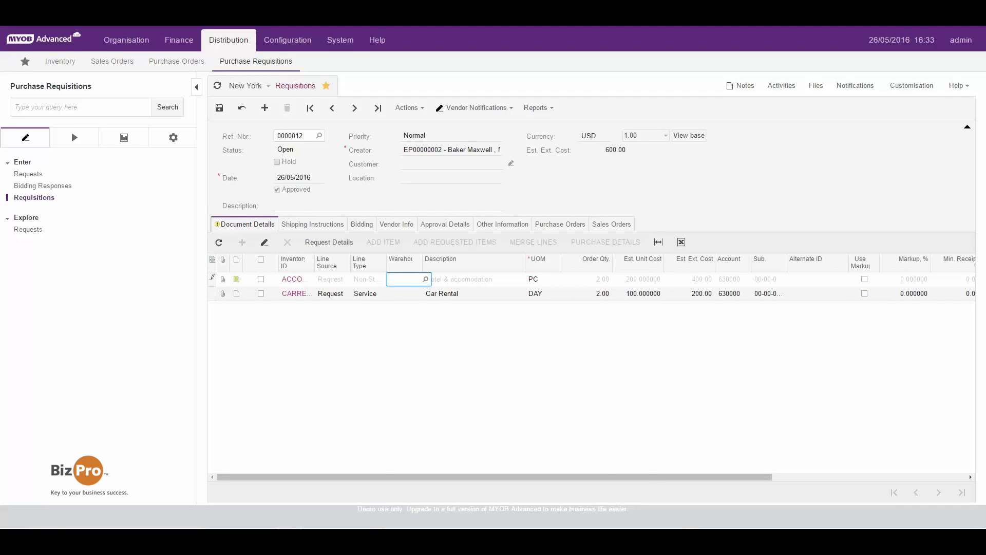
click(425, 279)
key(Down)
key(Return)
key(Tab)
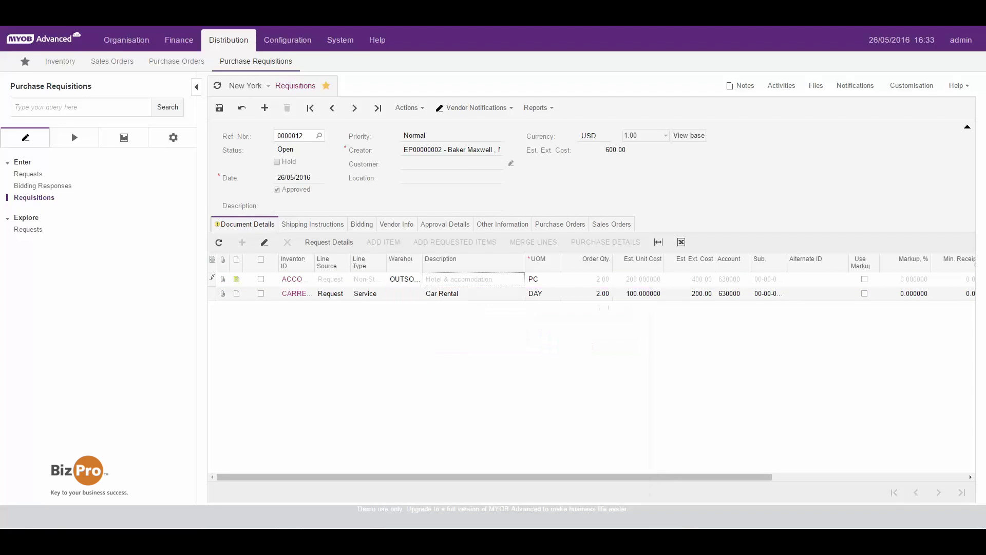
click(426, 294)
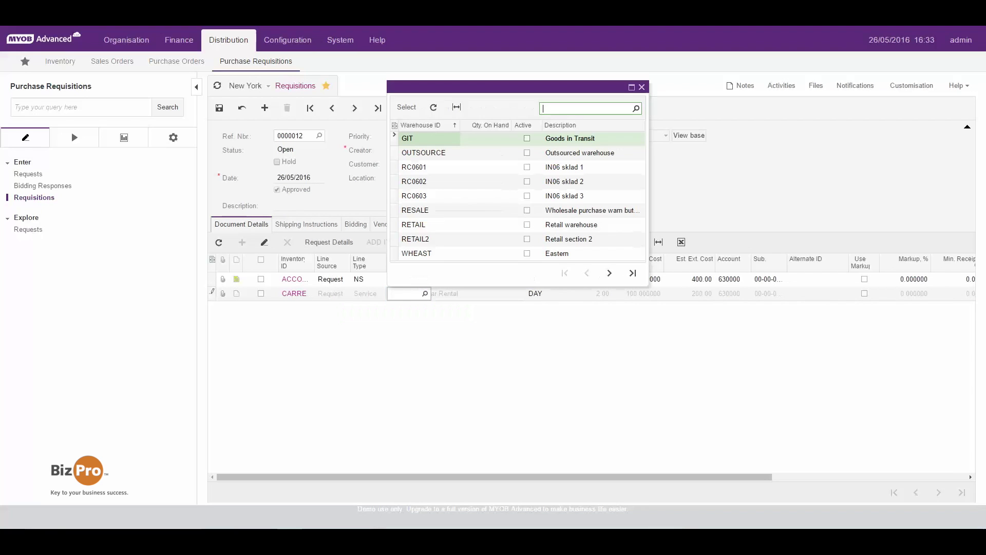
double_click(415, 210)
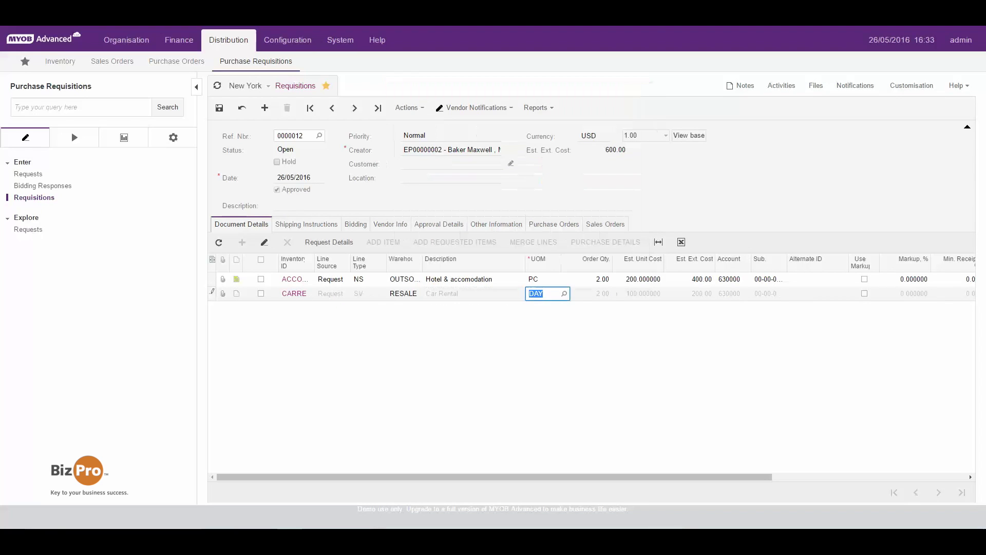
click(554, 224)
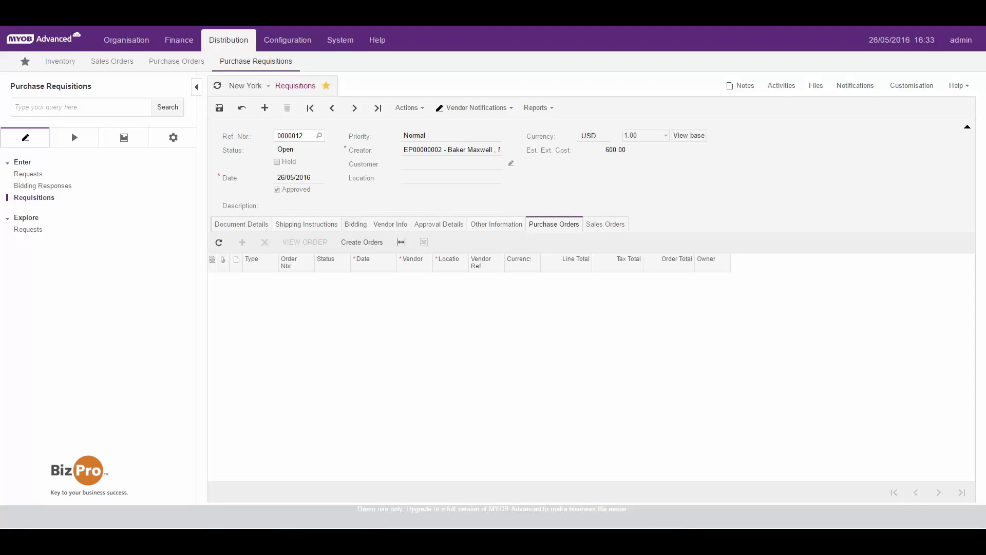
- Create the 600.00 purchase order to ARKTAK and open it
click(362, 242)
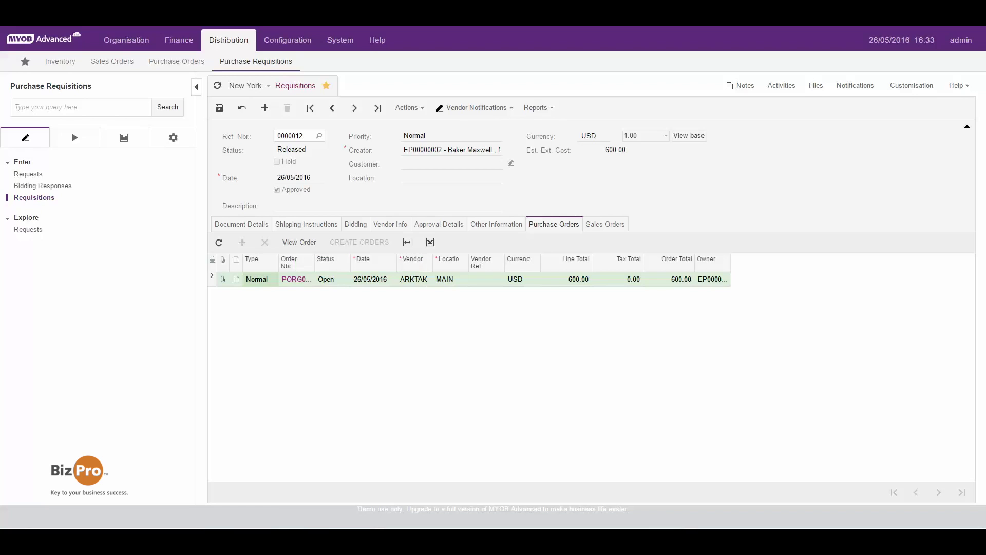
click(297, 279)
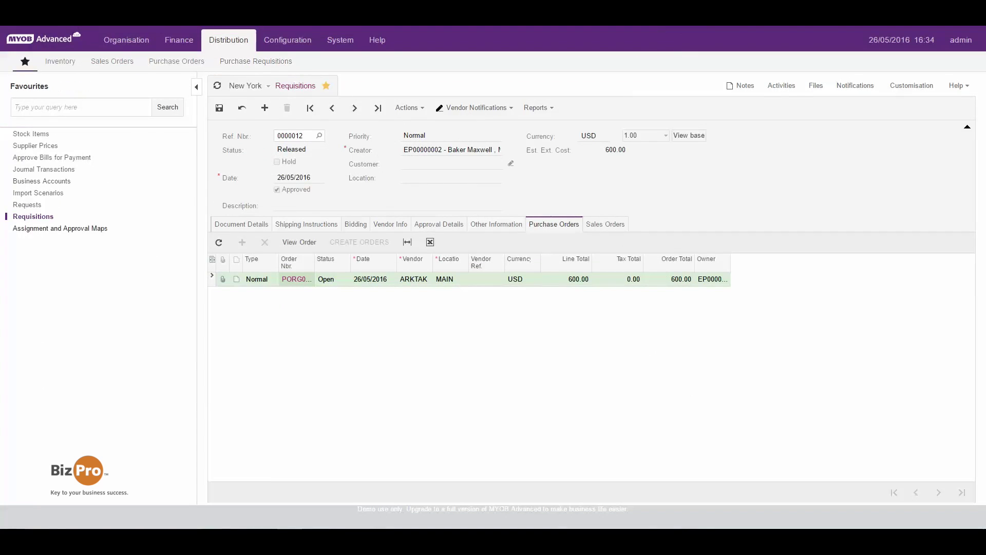
- Load the Request Item Assignment Map from Assignment and Approval Maps and inspect its Approver node
click(64, 228)
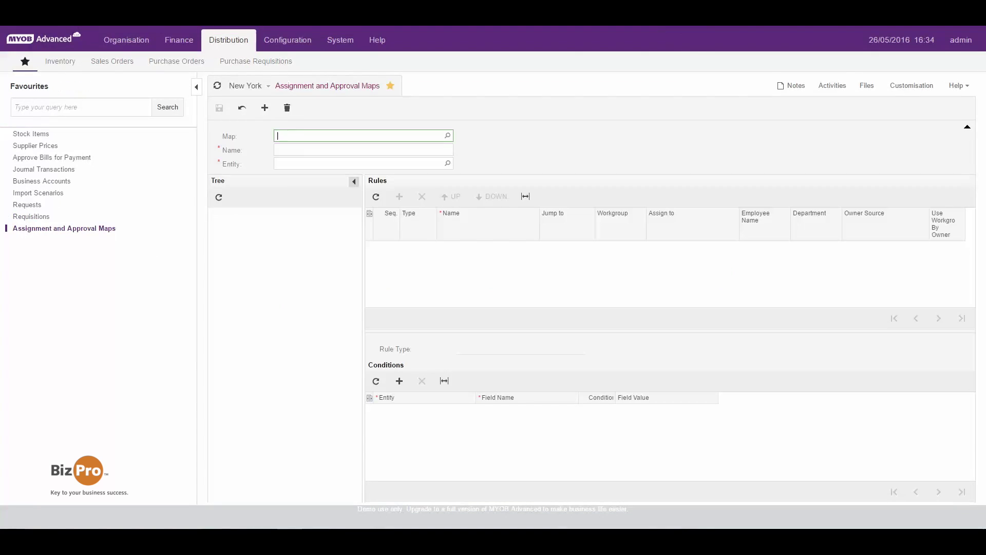
key(F3)
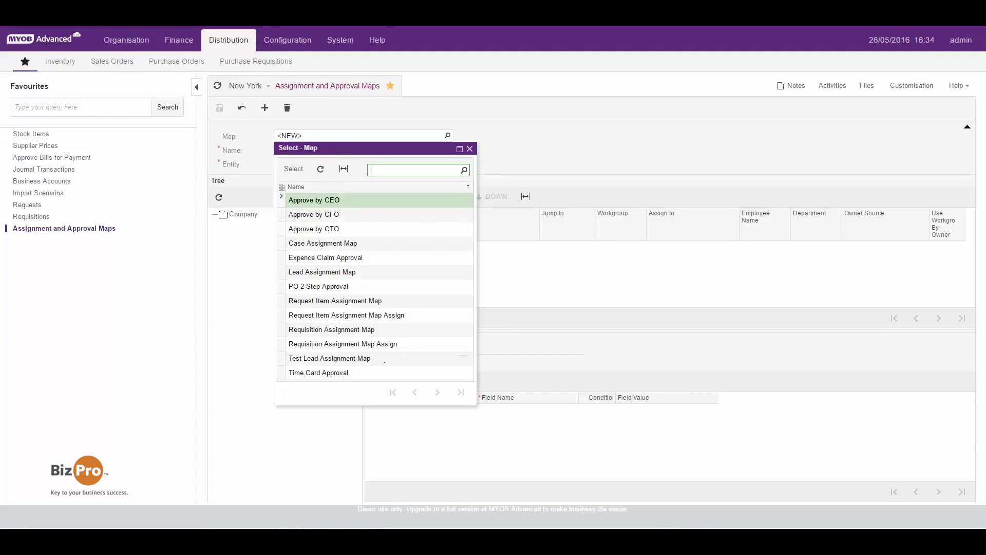
double_click(335, 300)
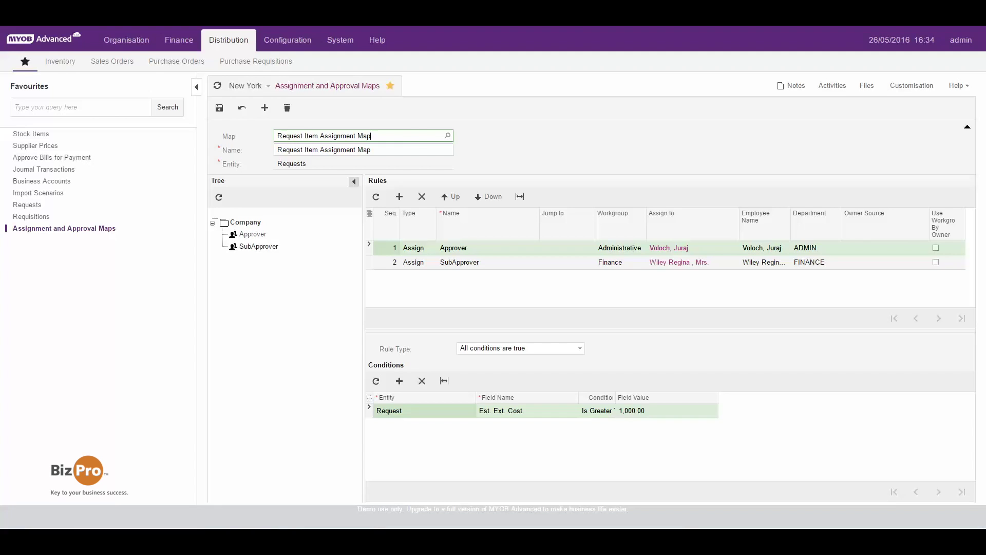
click(253, 234)
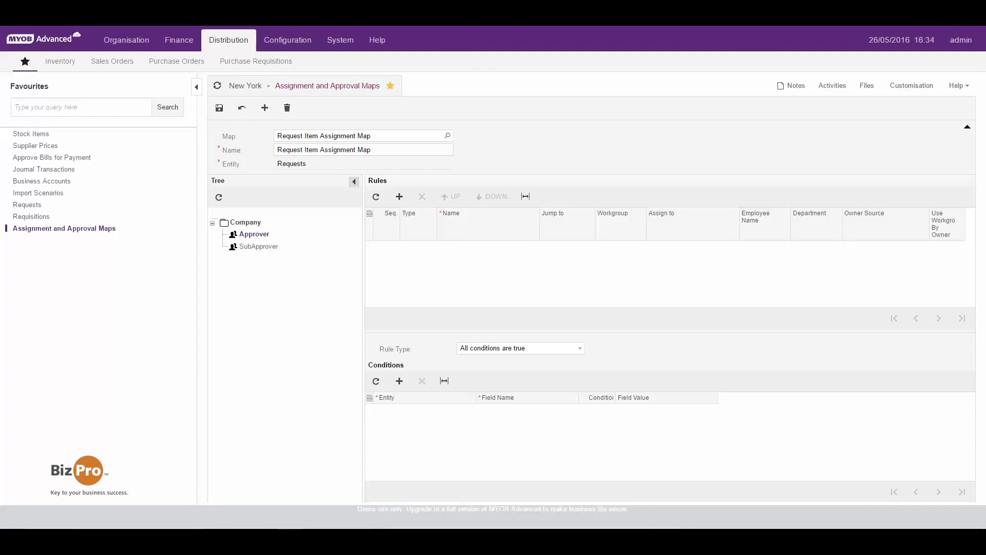